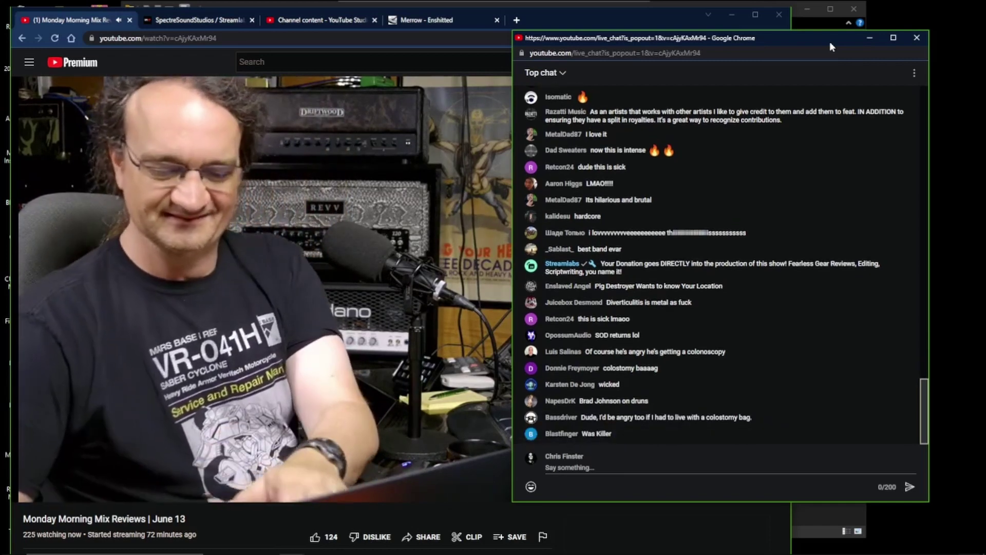
- Send 'IO mixed it' in the Monday Morning Mix Reviews live chat
click(594, 466)
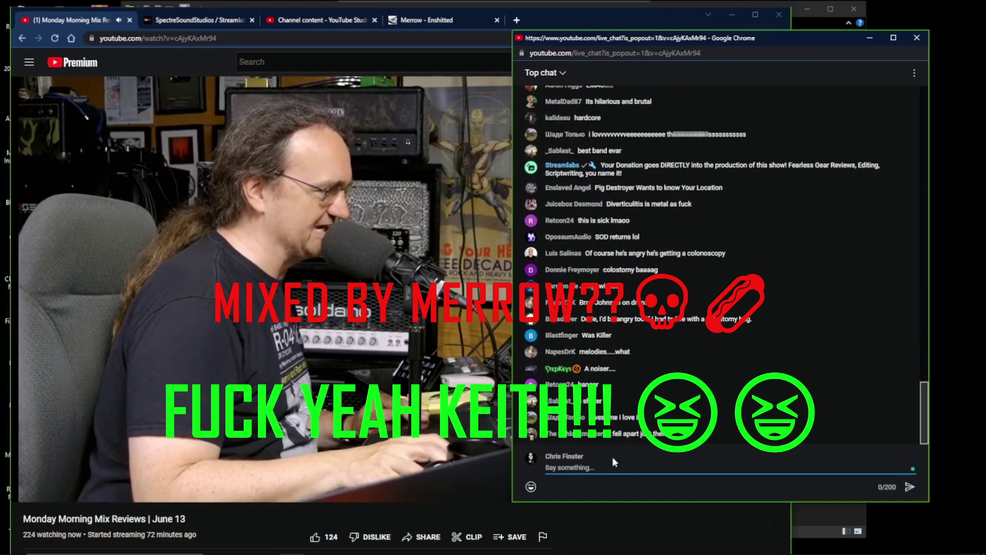
text(IO mixed it)
key(Return)
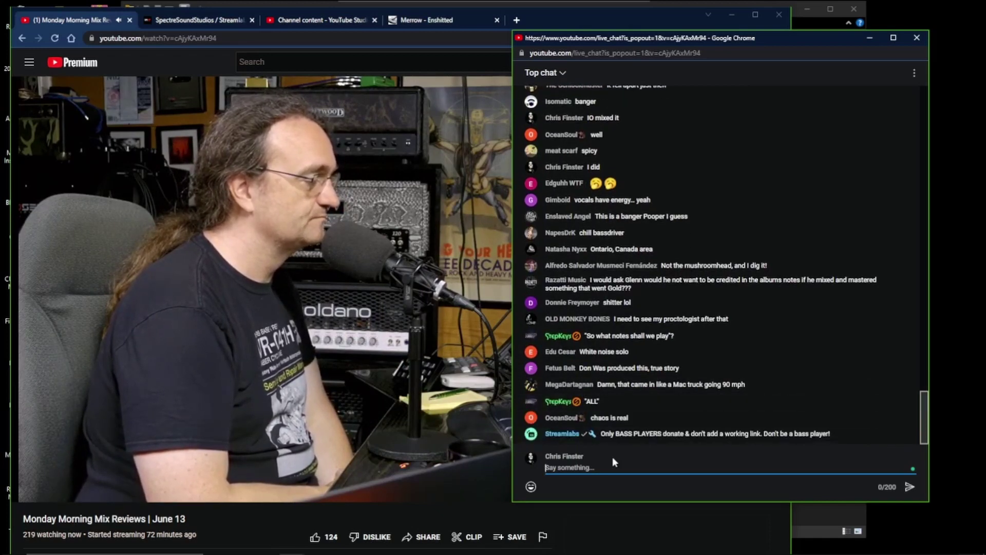
text(R)
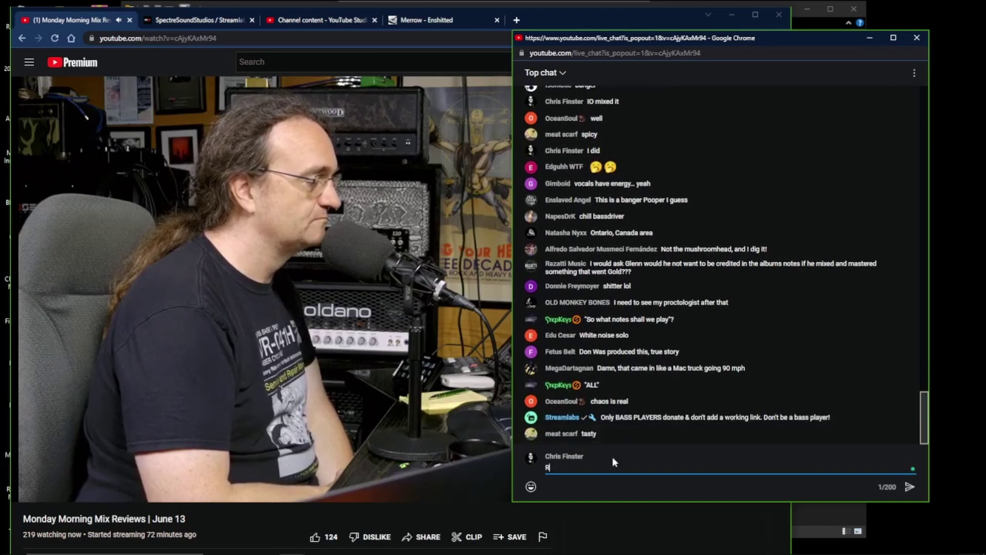
text(ight on thanks)
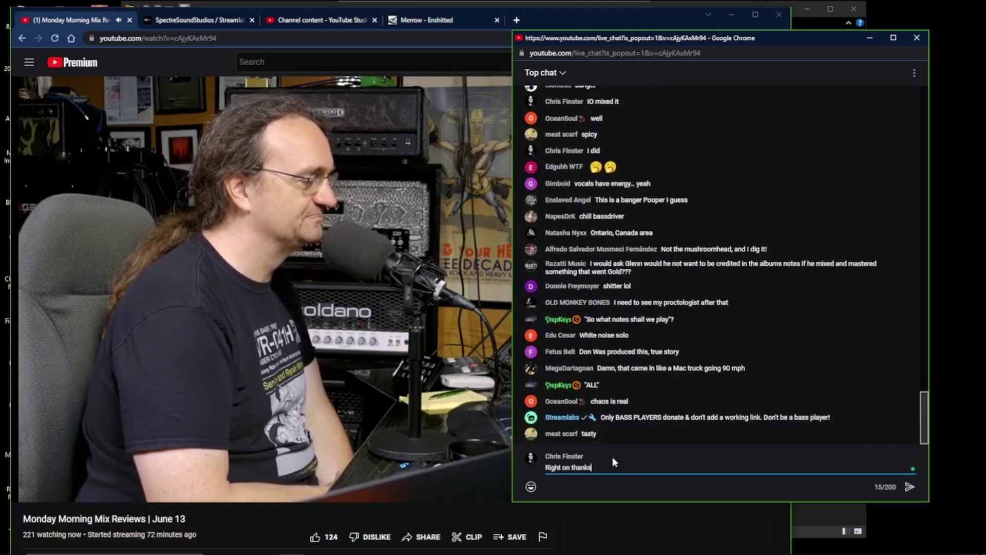
text( Glenn)
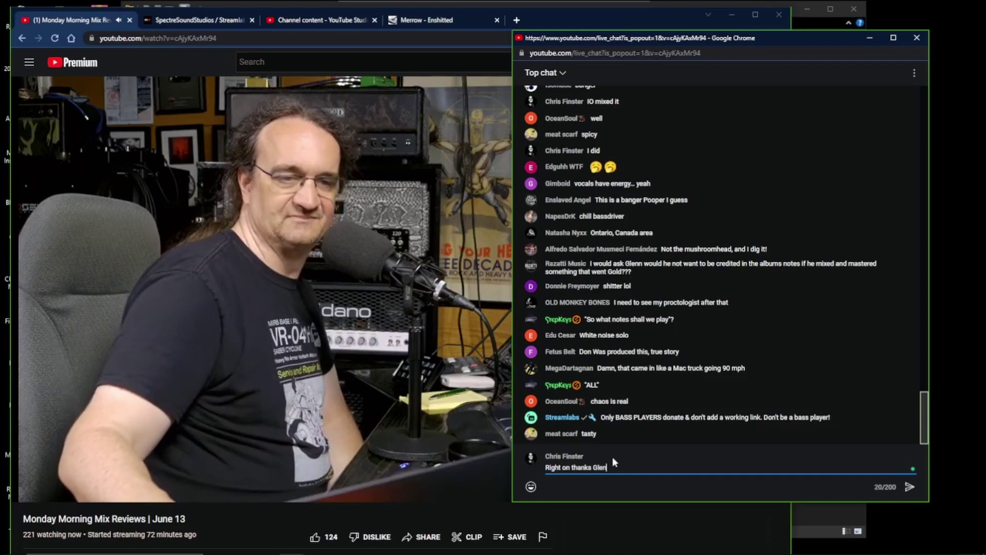
- Post 'Right on thanks Glenn' to the live chat
key(Return)
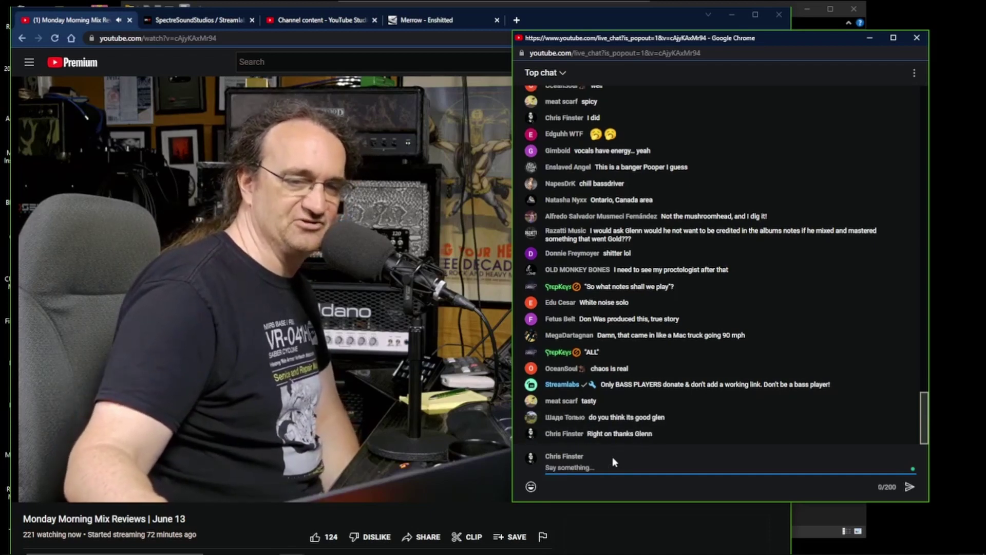